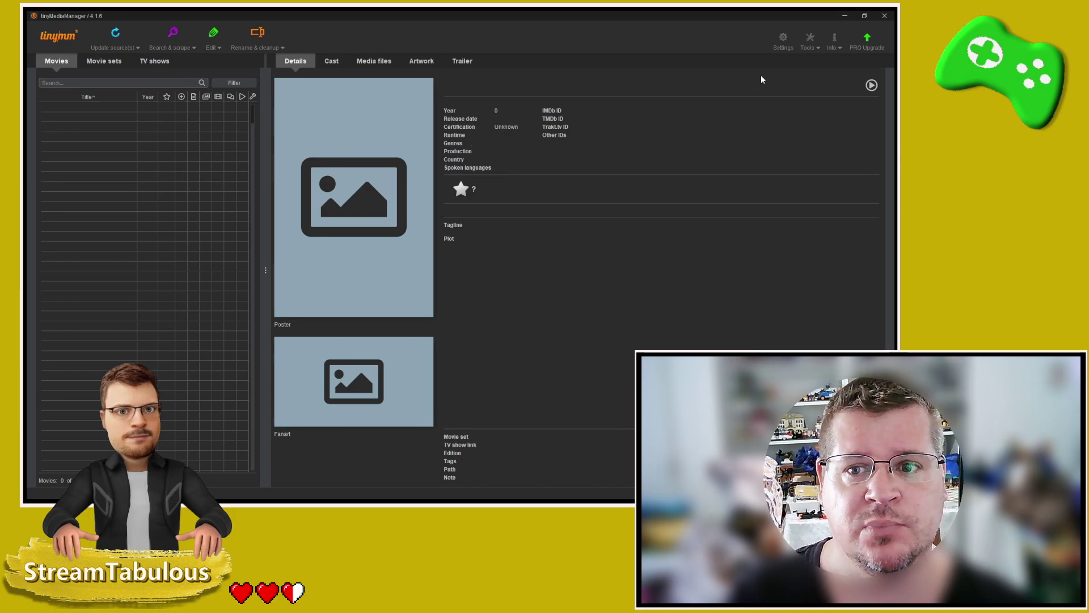
# Examine the TV show 28 Days Haunted, including its editable details and its assigned genres, without changing anything
pyautogui.click(154, 61)
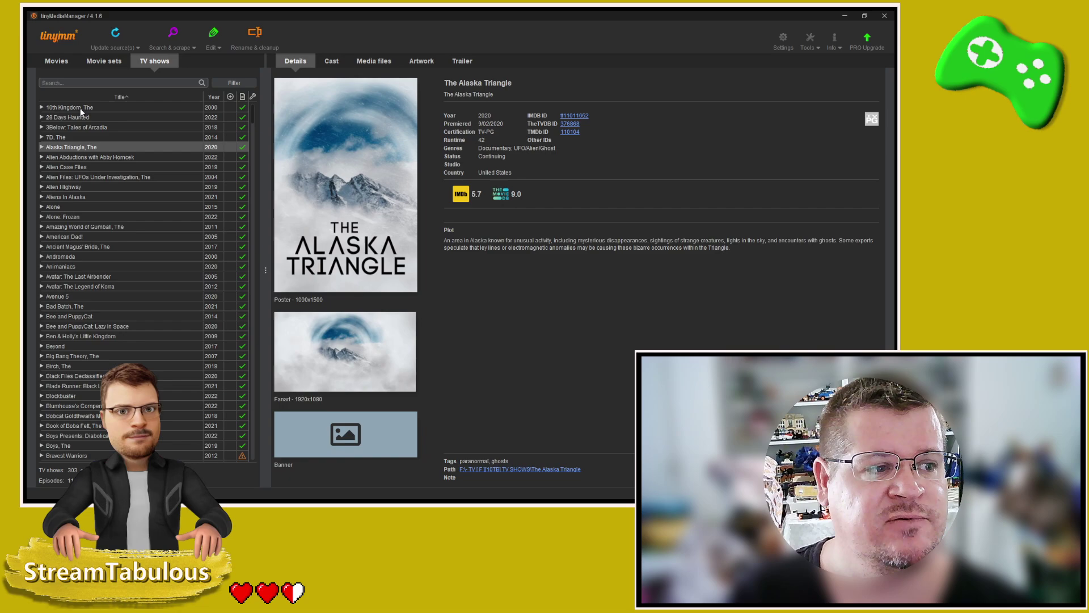
pyautogui.click(75, 118)
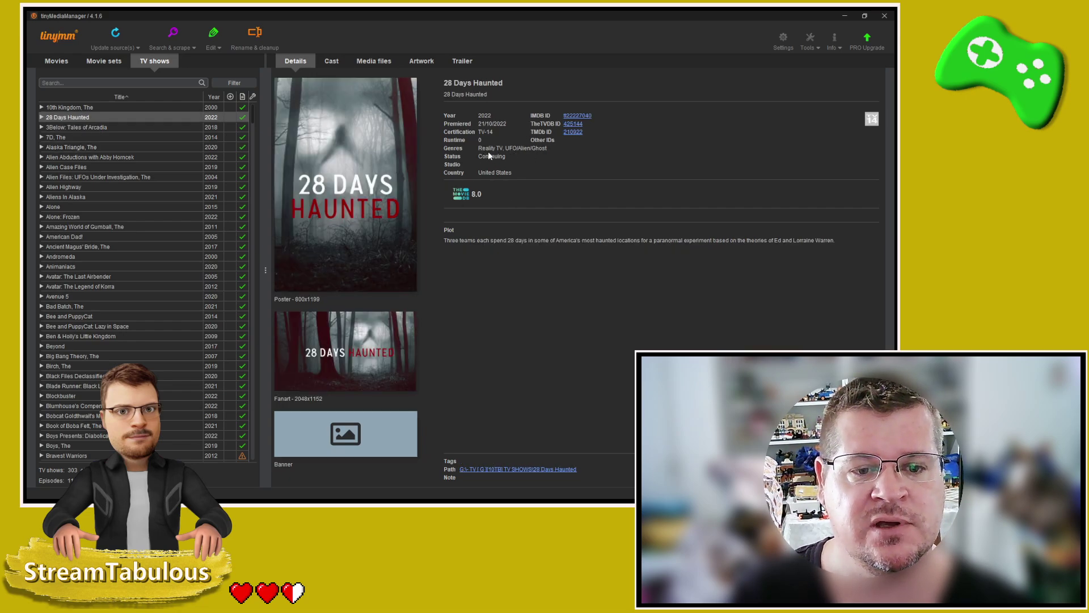
pyautogui.doubleClick(71, 117)
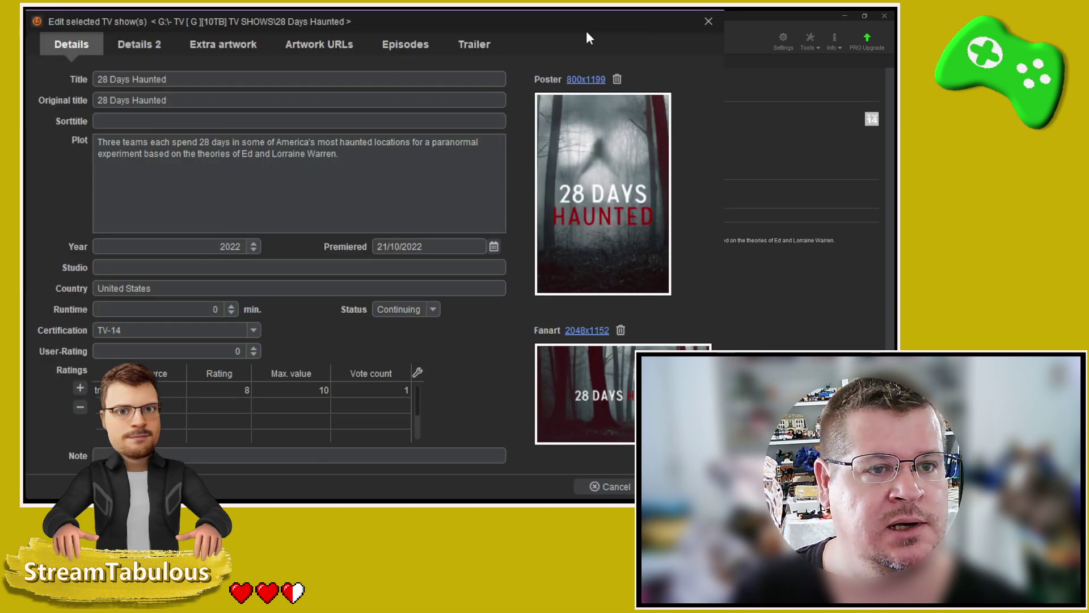
pyautogui.click(707, 21)
pyautogui.doubleClick(70, 118)
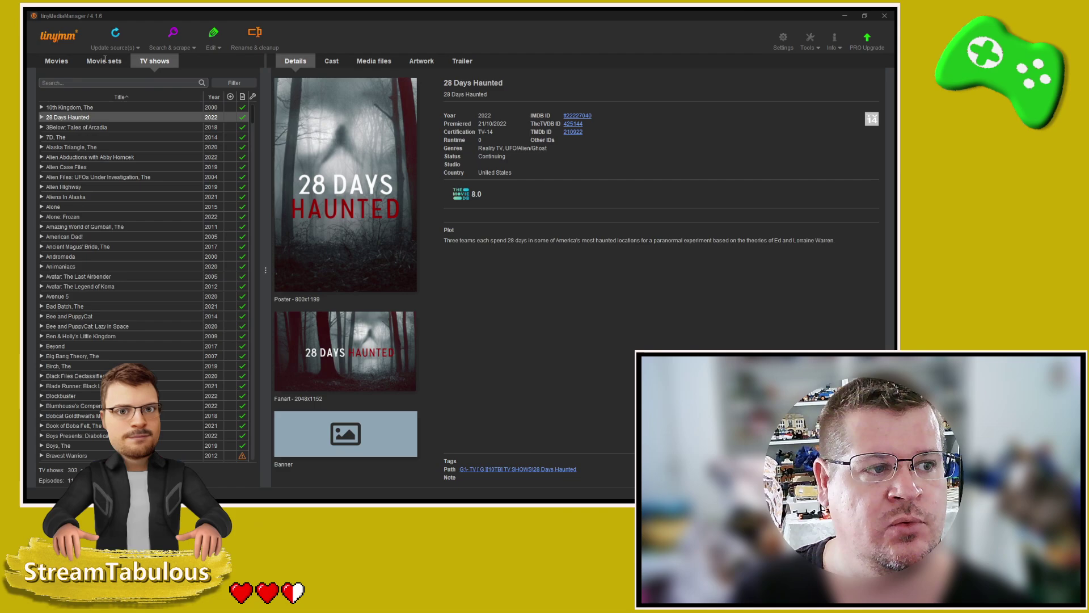
pyautogui.click(136, 45)
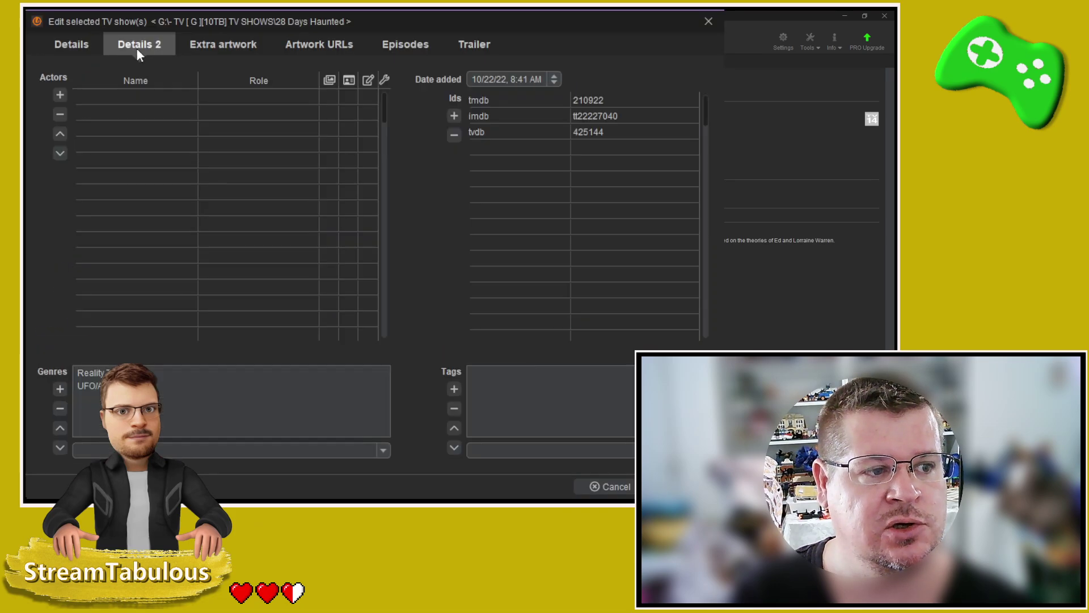
pyautogui.click(90, 386)
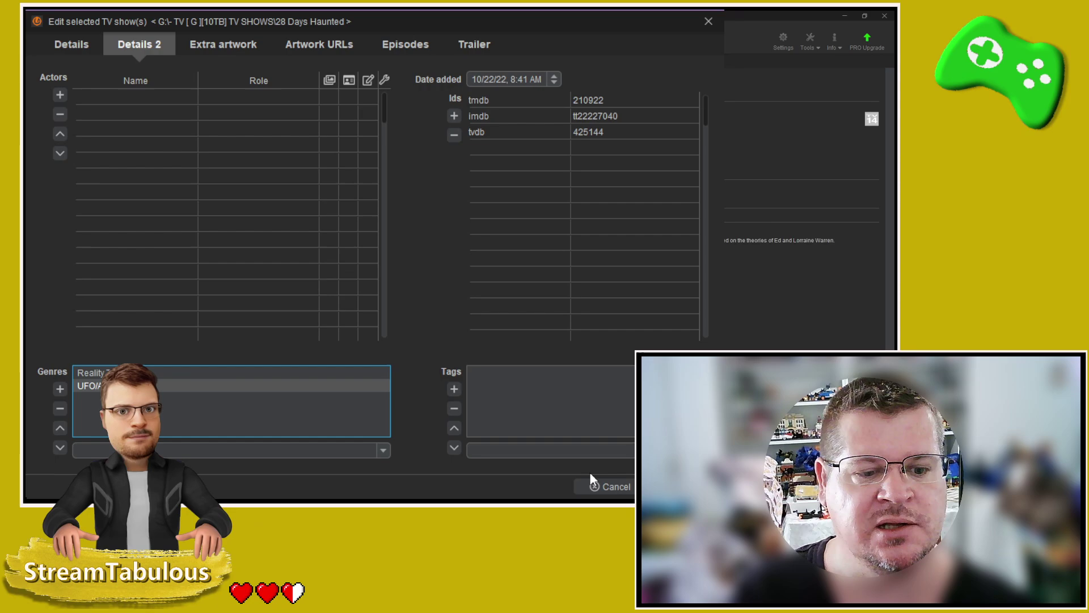
pyautogui.click(609, 491)
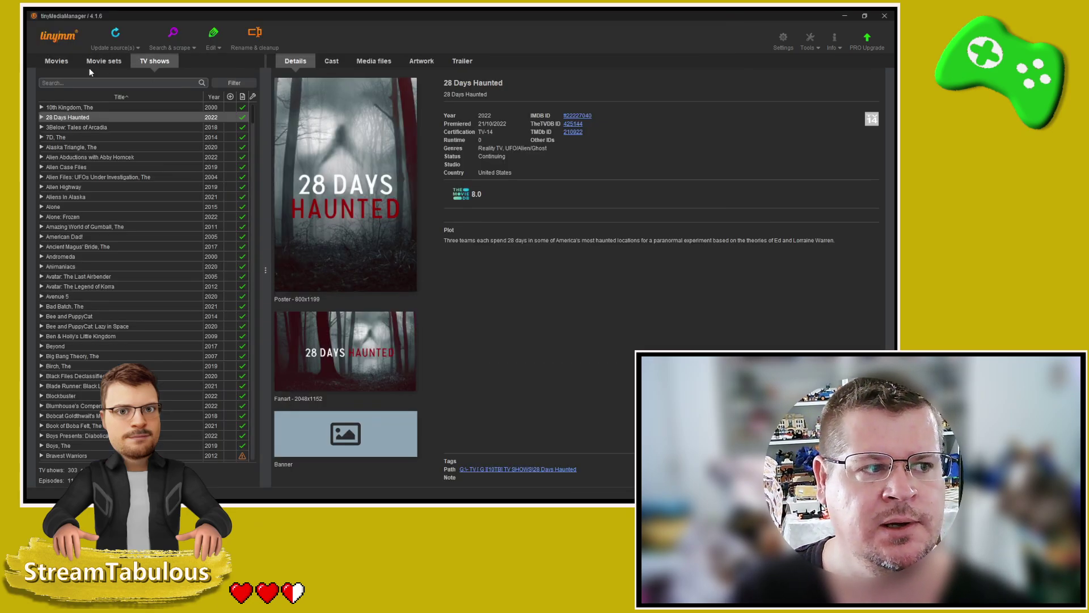
# Add D:\Movies Action and D:\Movies Comedy as movie data sources and update the sources to import their movies
pyautogui.click(58, 62)
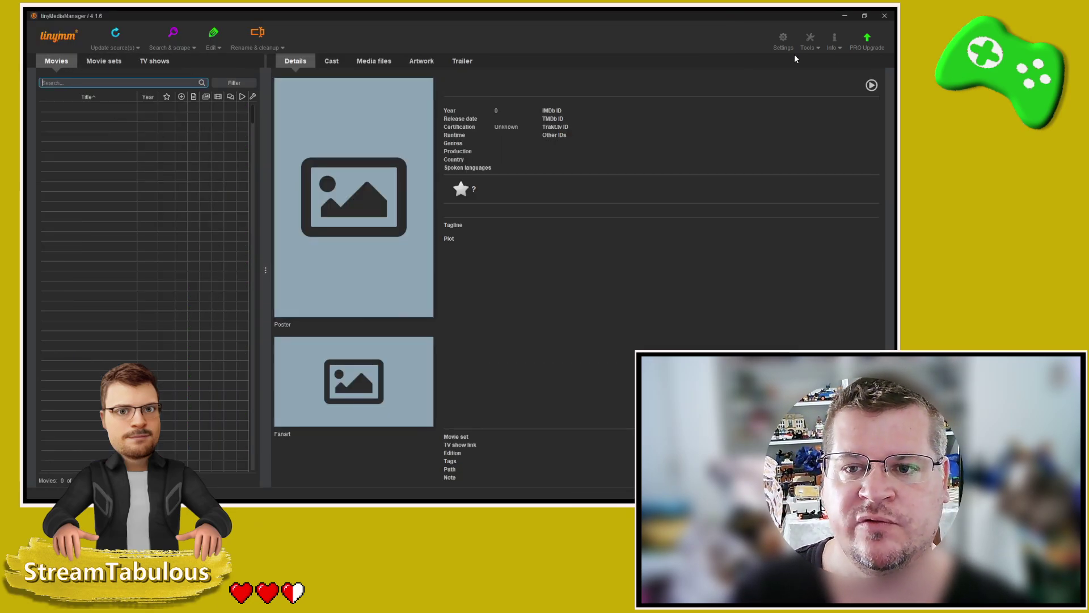
pyautogui.click(783, 42)
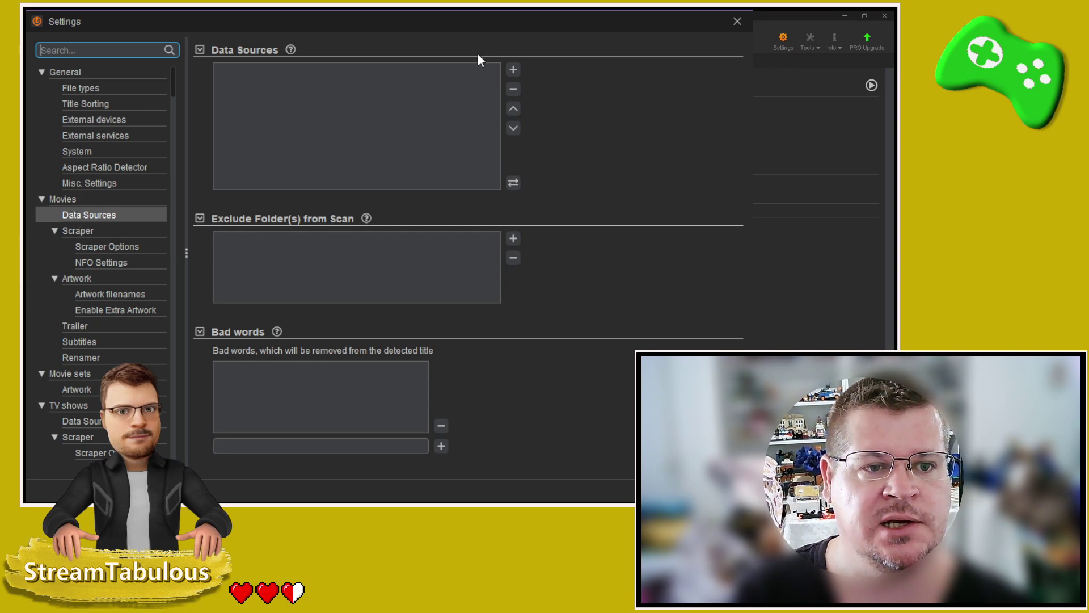
pyautogui.click(514, 70)
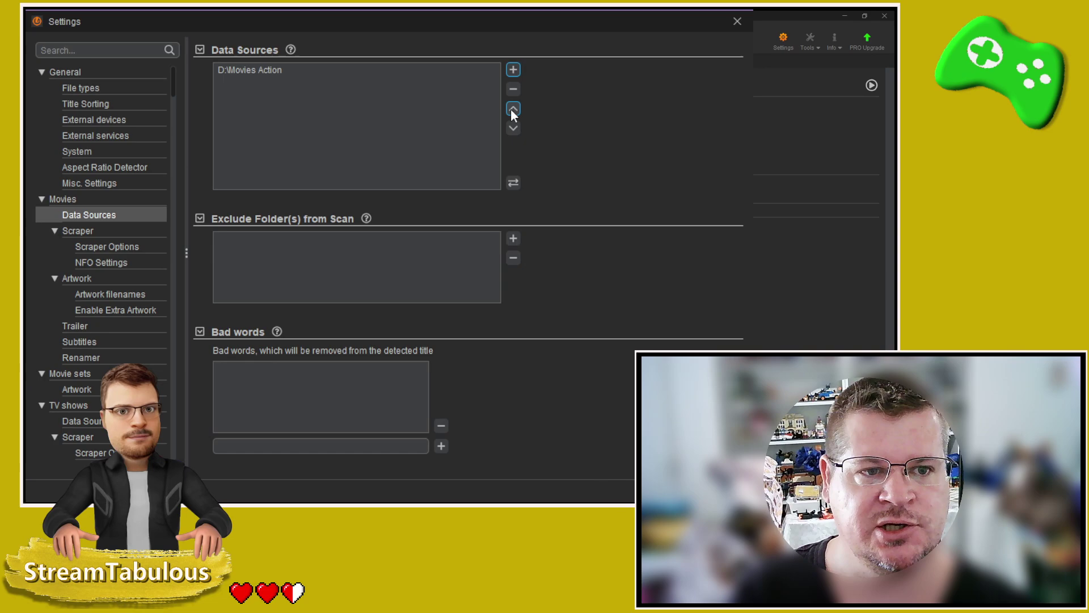
pyautogui.click(512, 89)
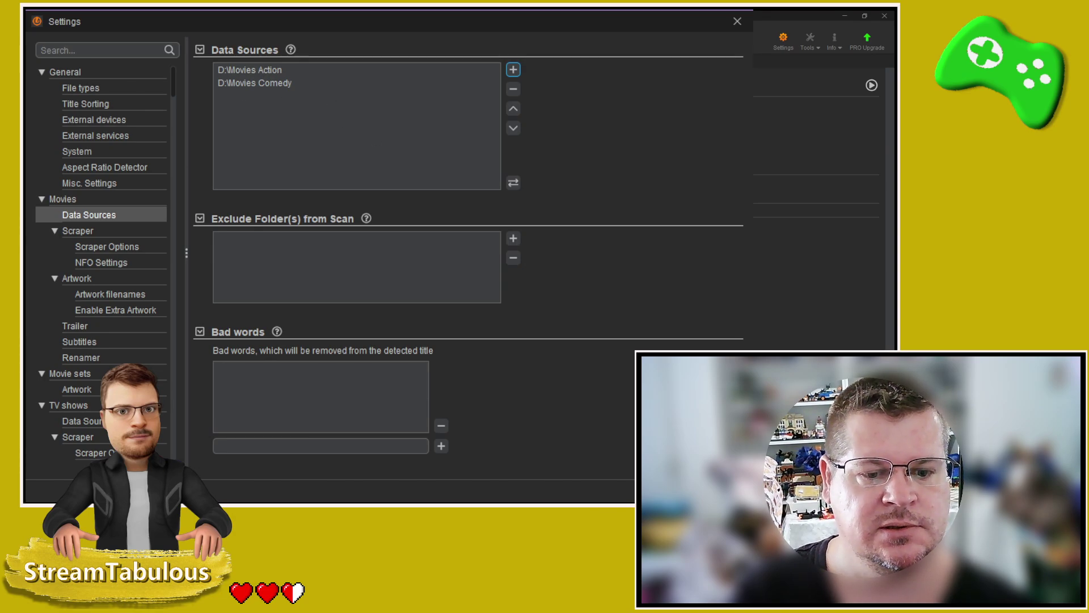
pyautogui.press('Escape')
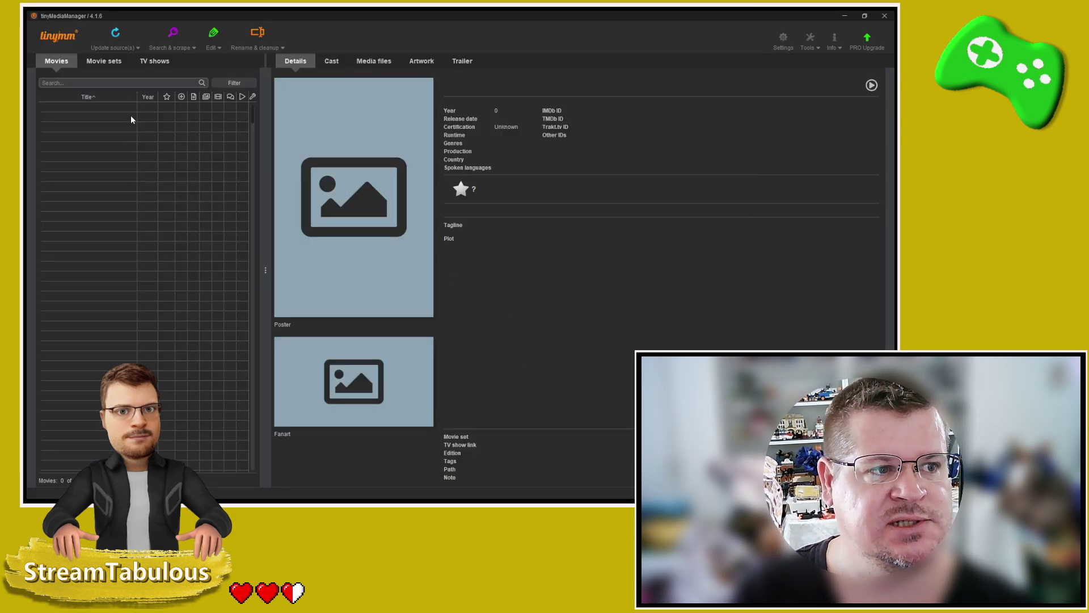
pyautogui.click(115, 33)
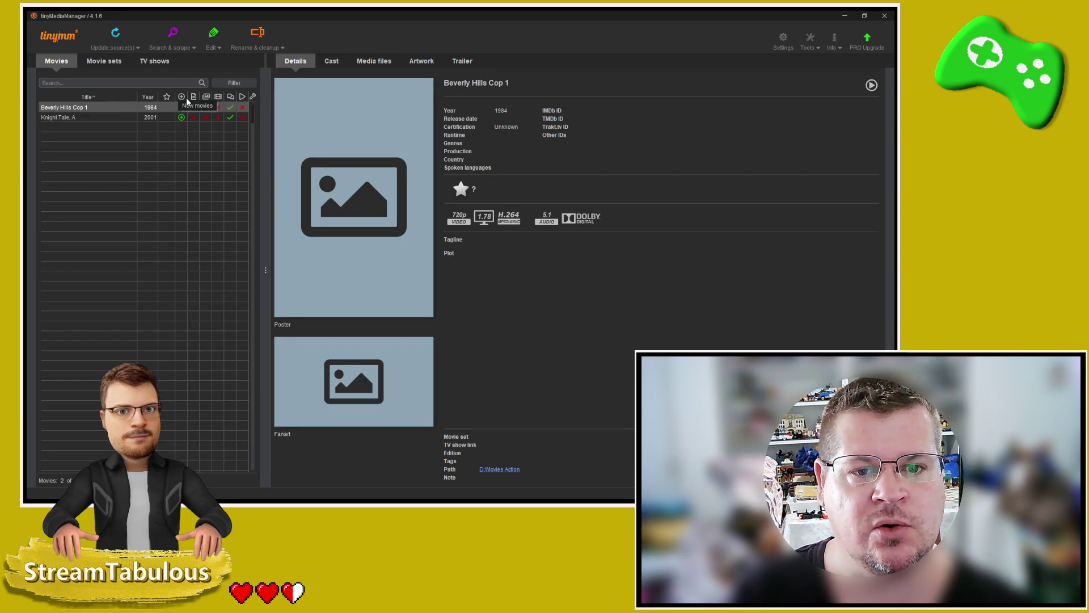
# Search and scrape Beverly Hills Cop 1 from themoviedb.org, using the Beverly Hills Cop (1984) match
pyautogui.rightClick(72, 109)
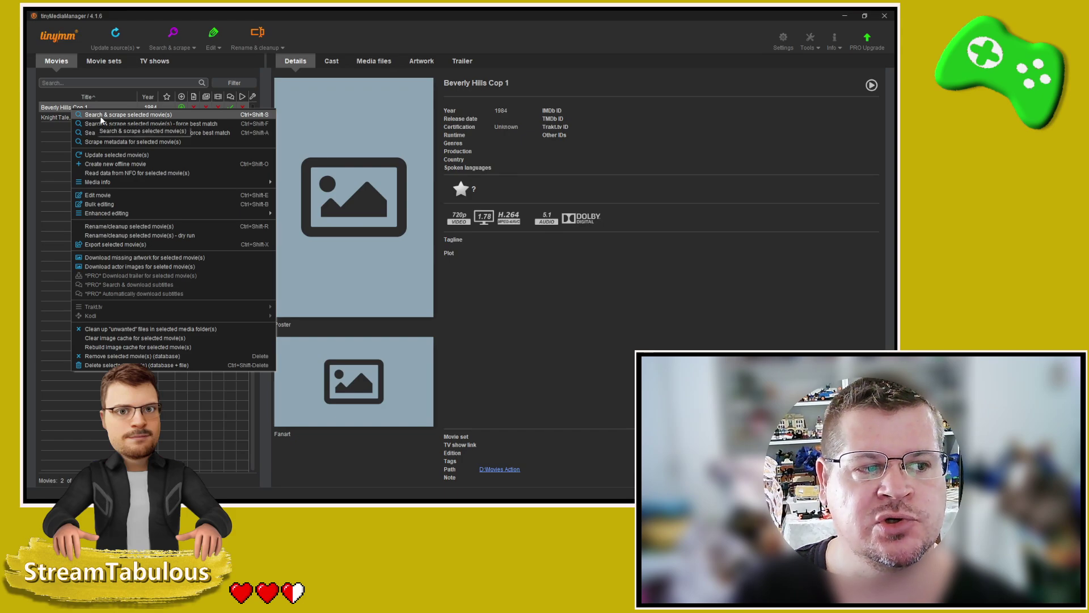
pyautogui.click(155, 117)
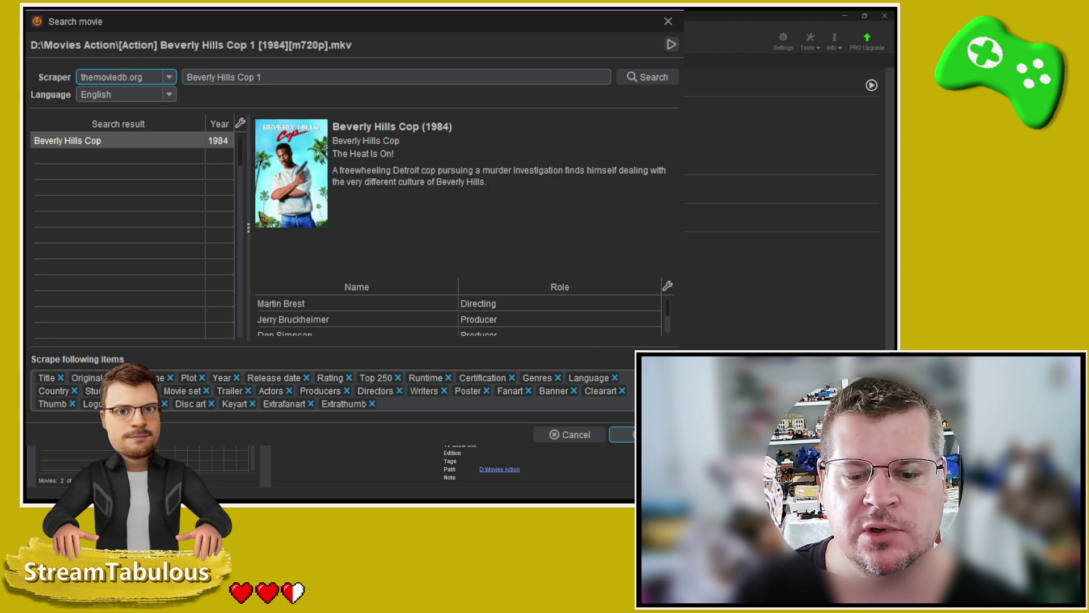
pyautogui.click(624, 435)
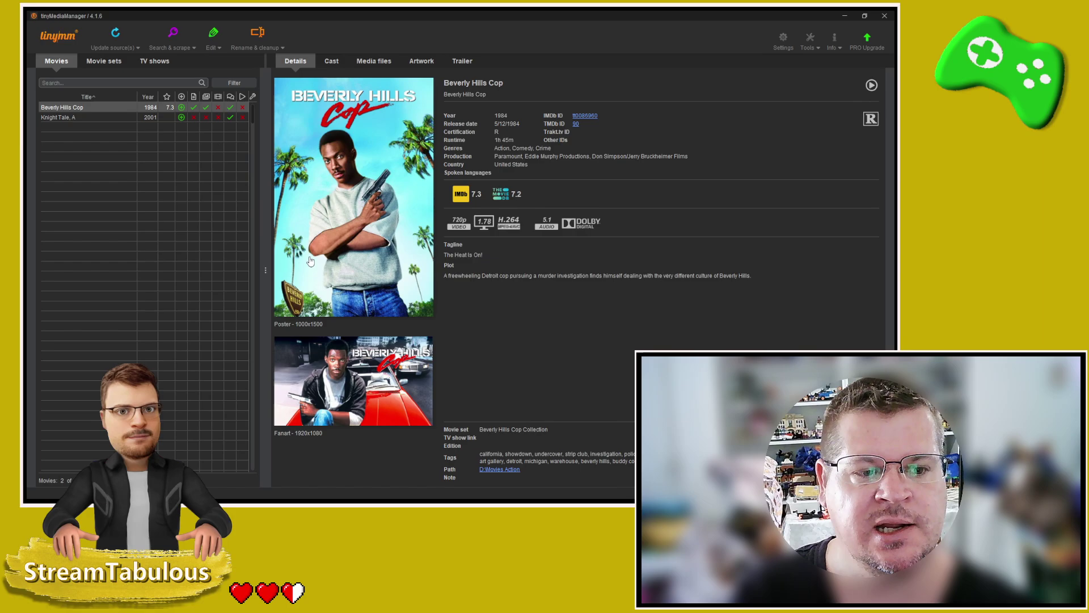
# Change Beverly Hills Cop's fanart to the palm-tree image, remove its Comedy and Crime genres, and save the edits
pyautogui.doubleClick(90, 107)
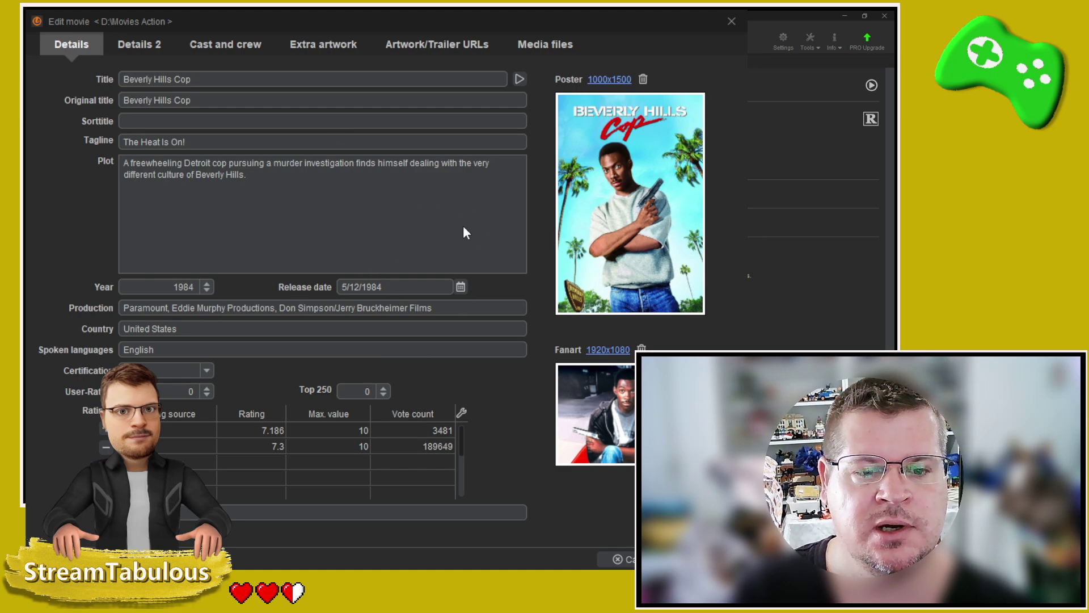
pyautogui.click(557, 387)
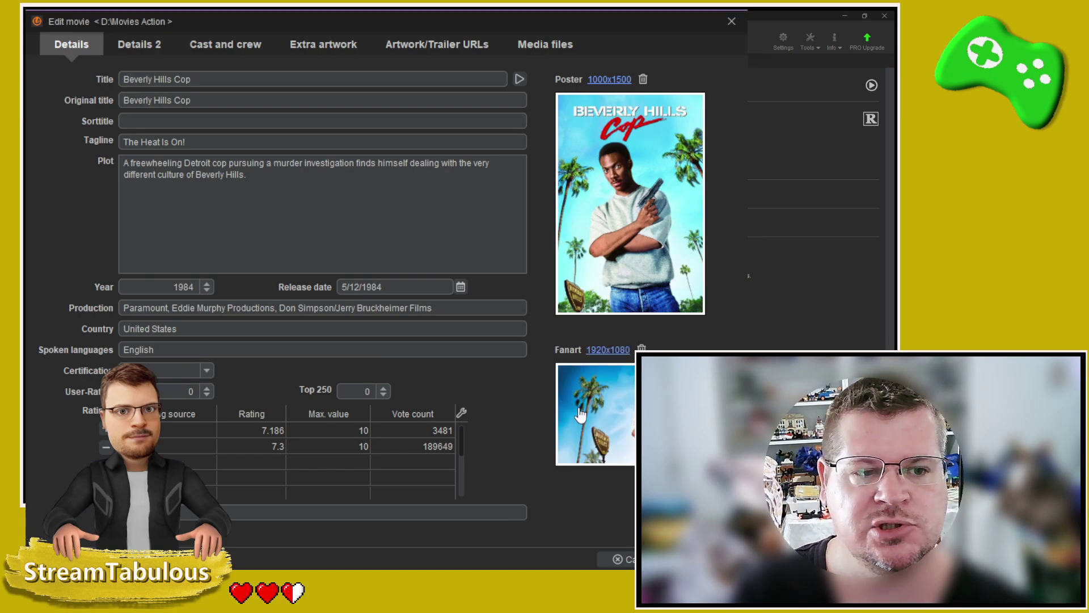
pyautogui.click(149, 43)
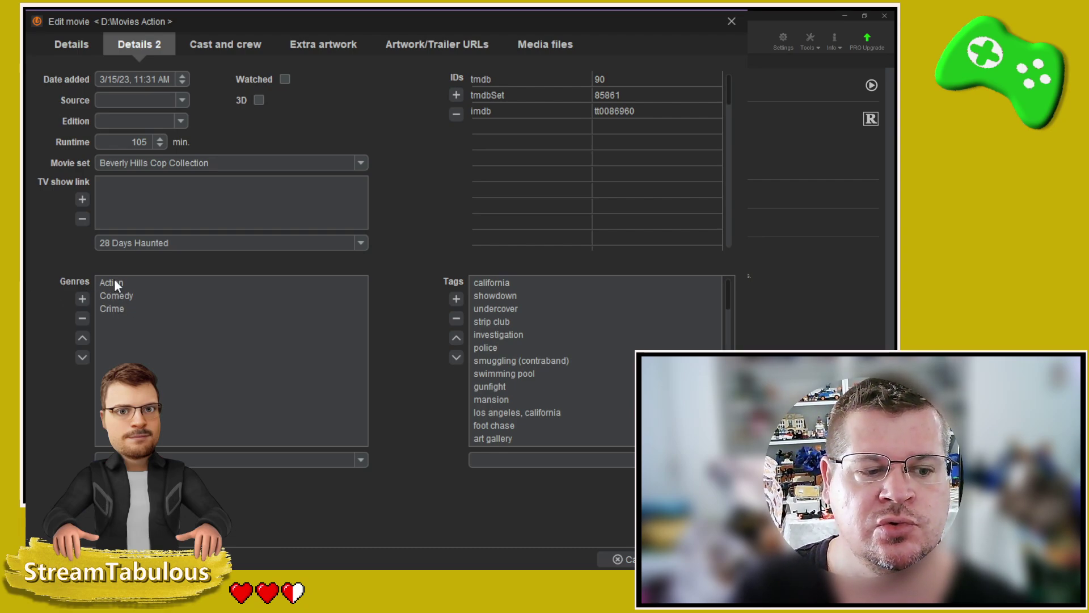
pyautogui.click(117, 295)
pyautogui.click(86, 319)
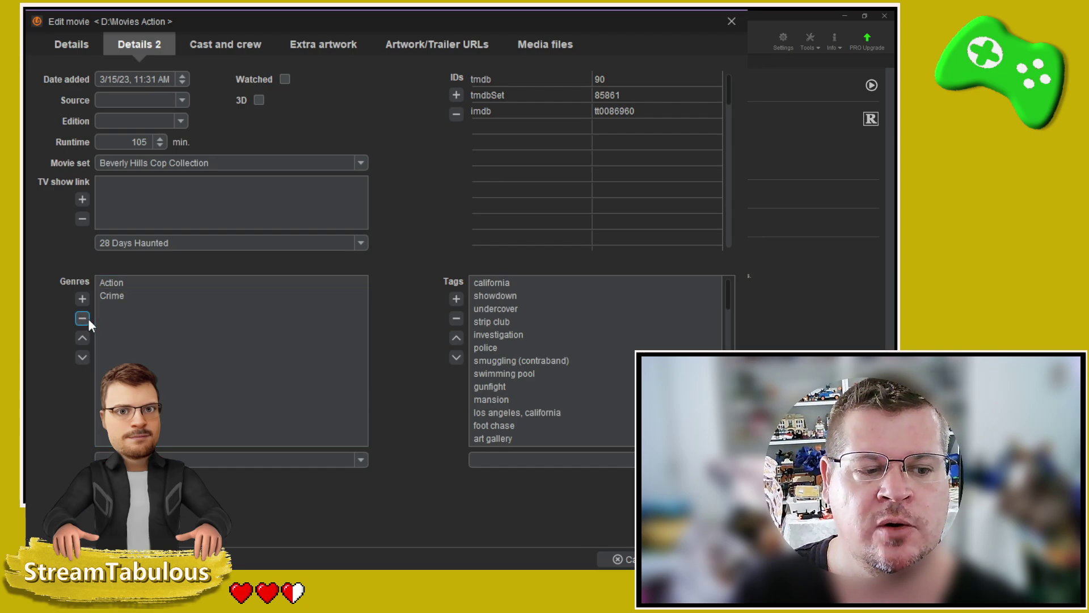
pyautogui.click(119, 296)
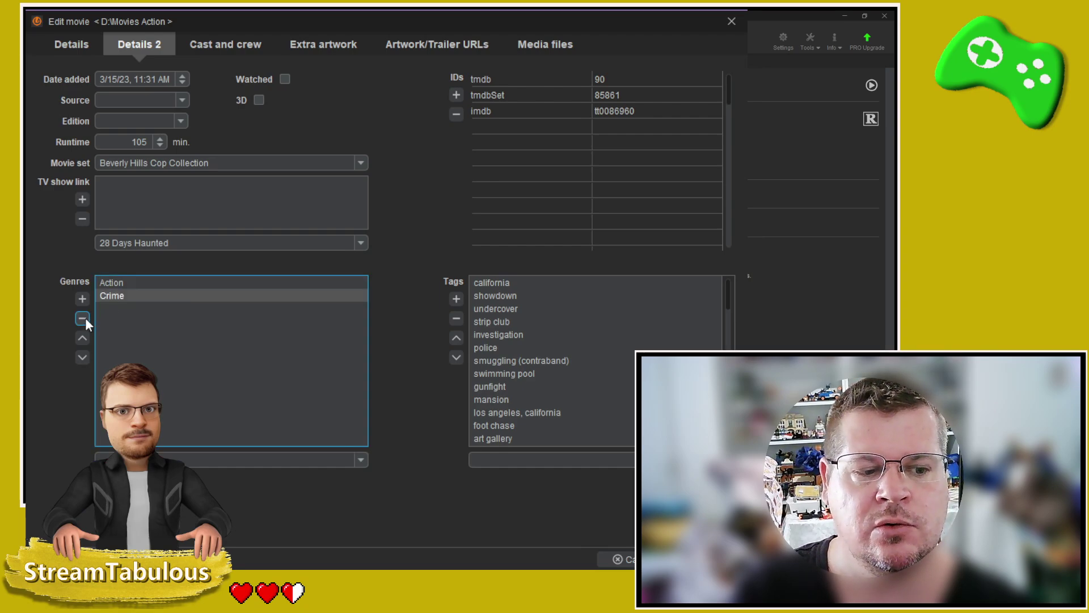
pyautogui.click(83, 318)
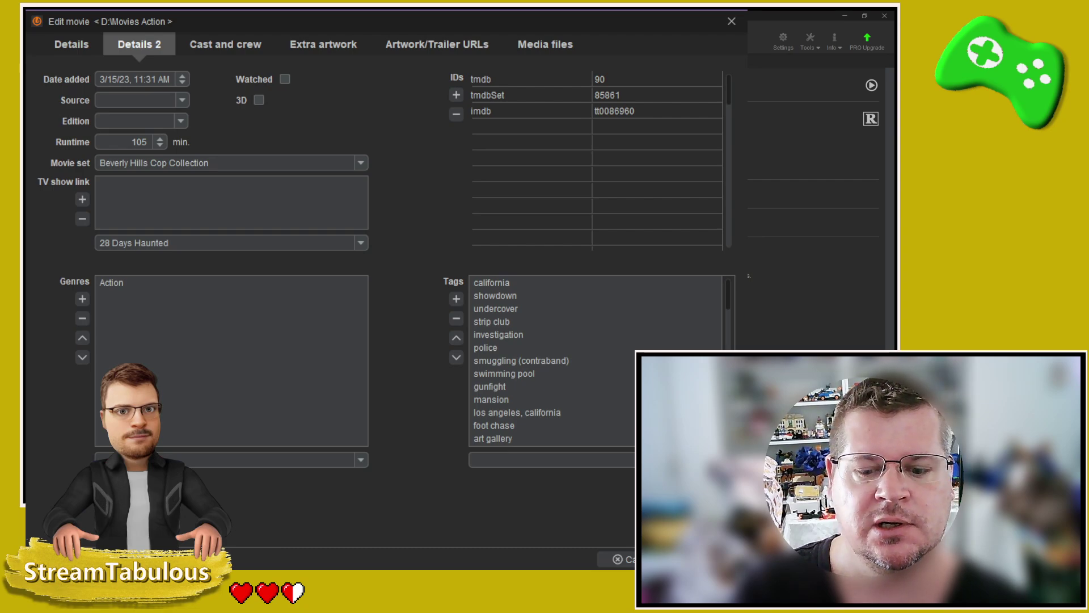
pyautogui.press('Return')
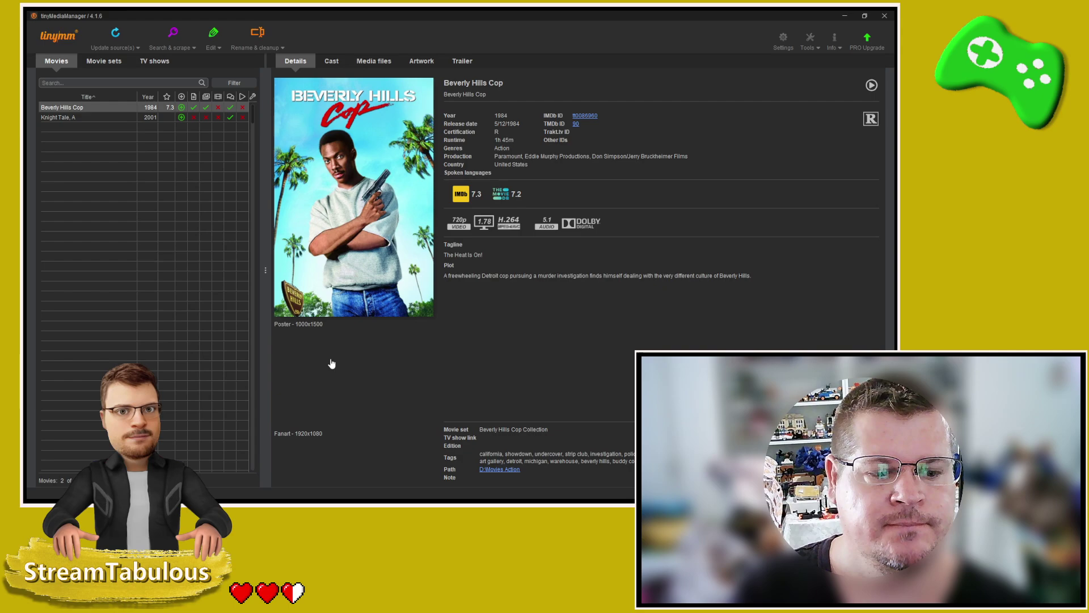
# Search and scrape A Knight Tale from themoviedb.org, comparing the matches and applying A Knight's Tale (2001)
pyautogui.click(56, 118)
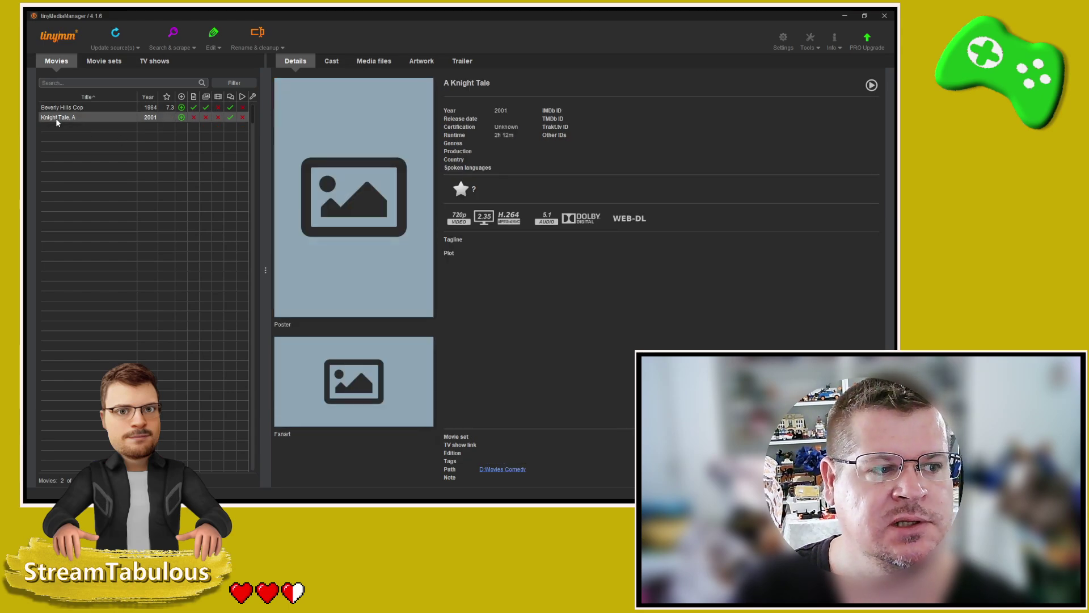
pyautogui.rightClick(56, 118)
pyautogui.click(93, 126)
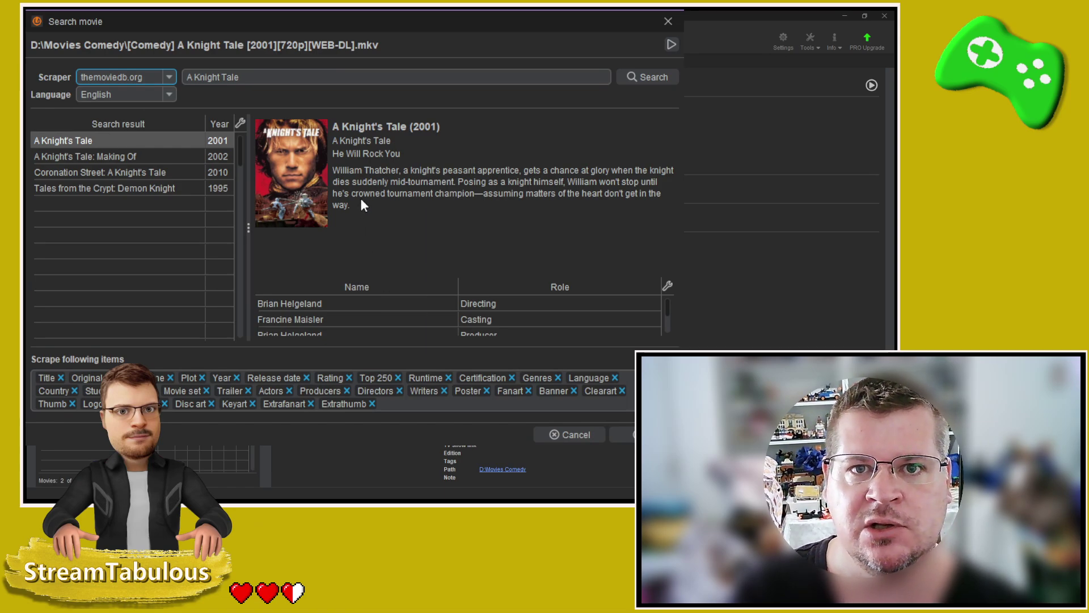
pyautogui.click(117, 157)
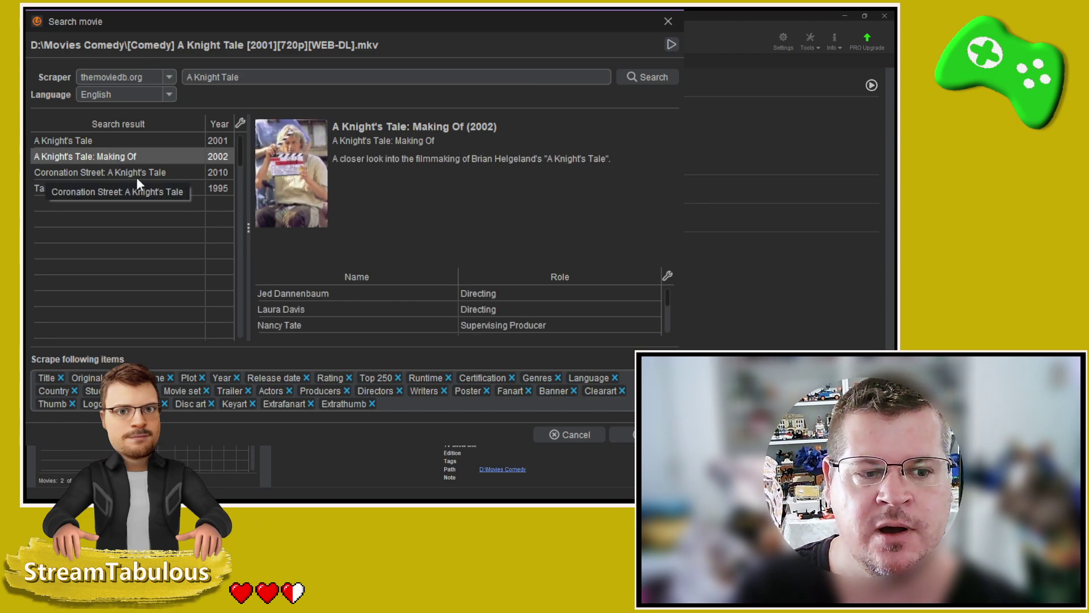
pyautogui.click(136, 177)
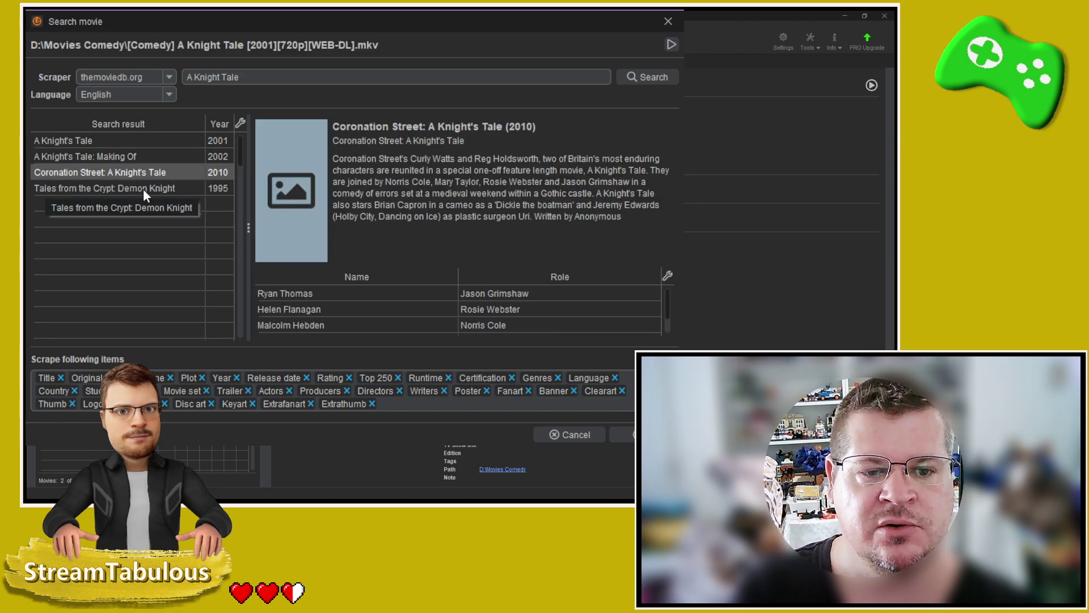
pyautogui.click(136, 139)
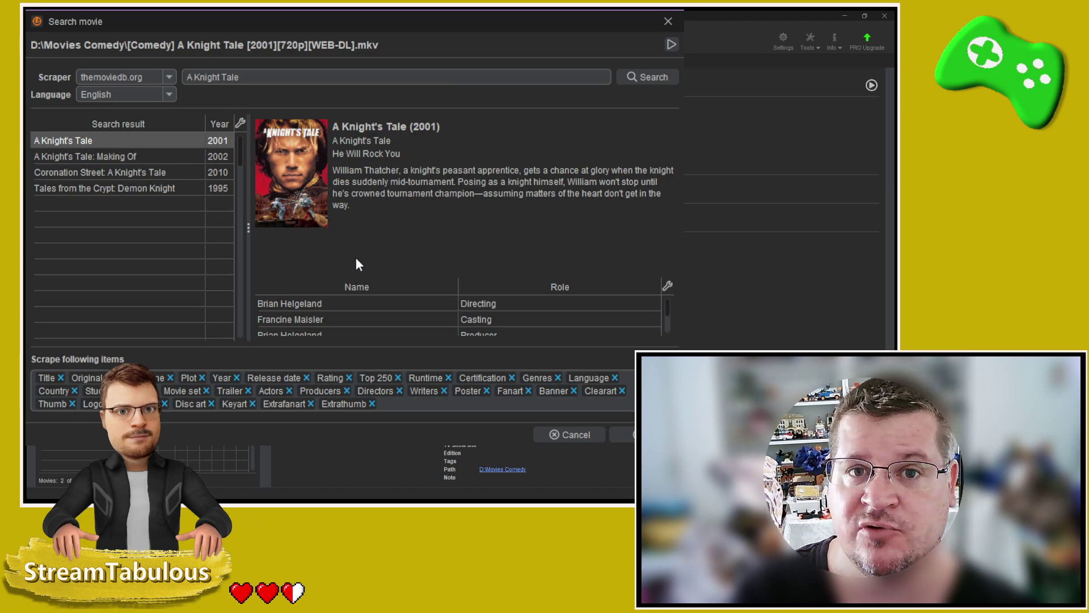
pyautogui.click(631, 435)
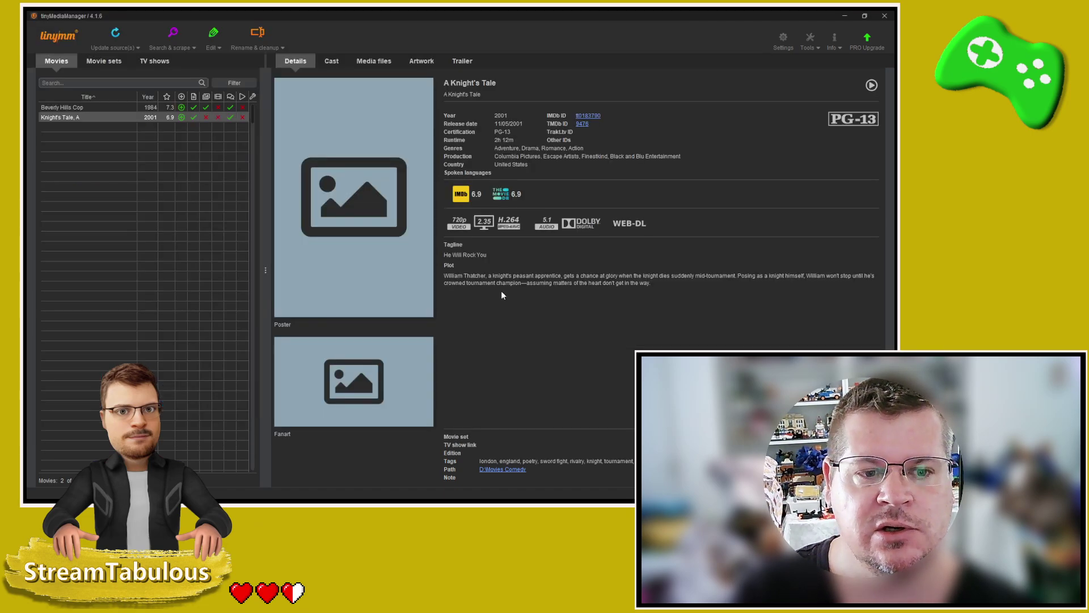
# Remove the Action, Romance, Drama and Adventure genres from A Knight's Tale
pyautogui.doubleClick(103, 118)
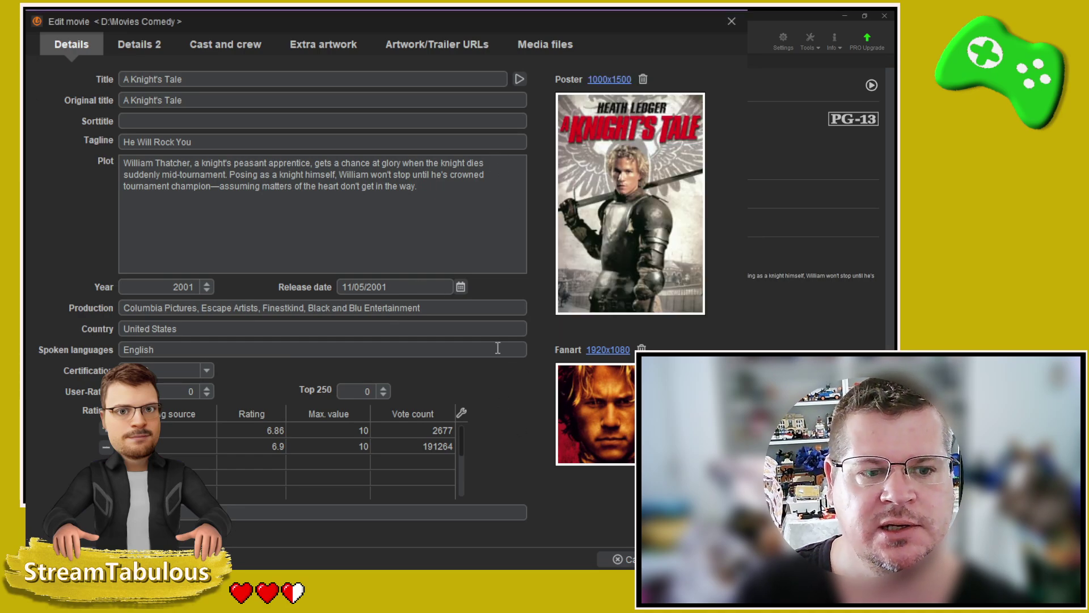
pyautogui.click(147, 51)
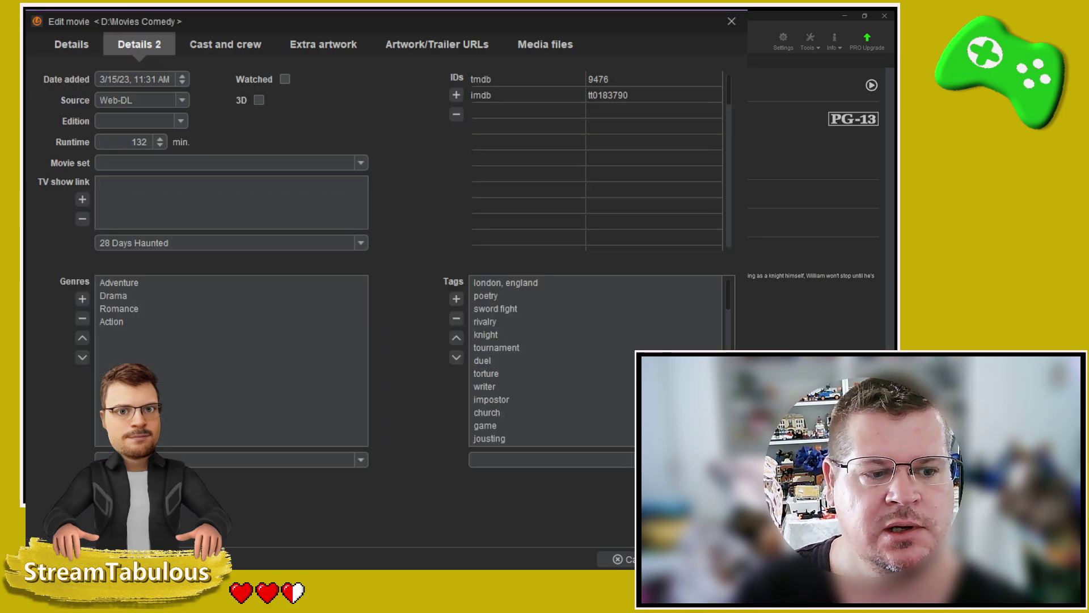
pyautogui.click(110, 321)
pyautogui.click(87, 318)
pyautogui.click(122, 307)
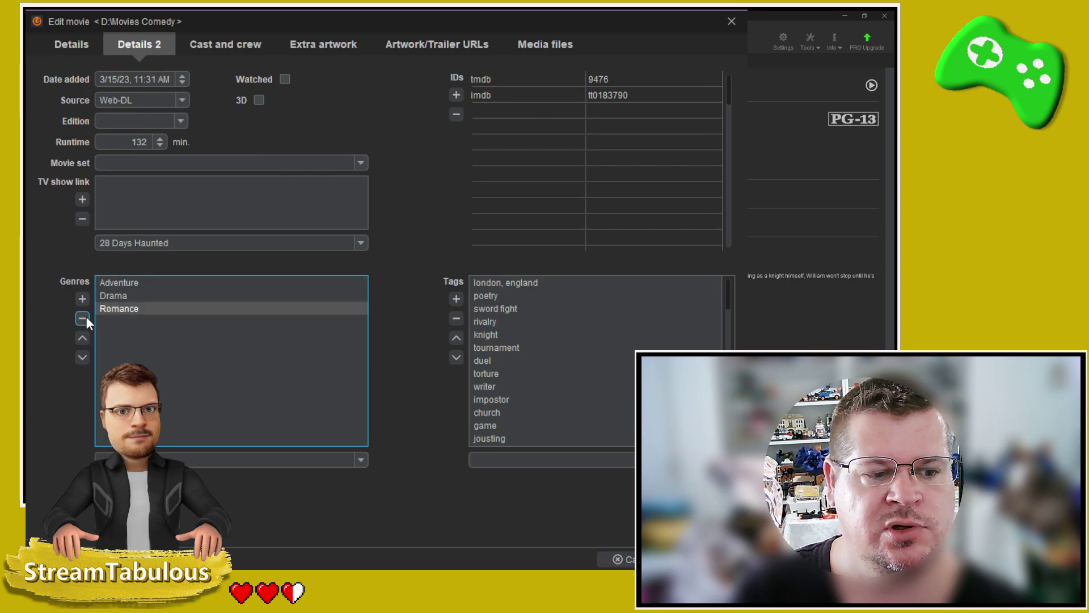
pyautogui.click(86, 317)
pyautogui.click(114, 299)
pyautogui.click(88, 315)
pyautogui.click(101, 285)
pyautogui.click(82, 318)
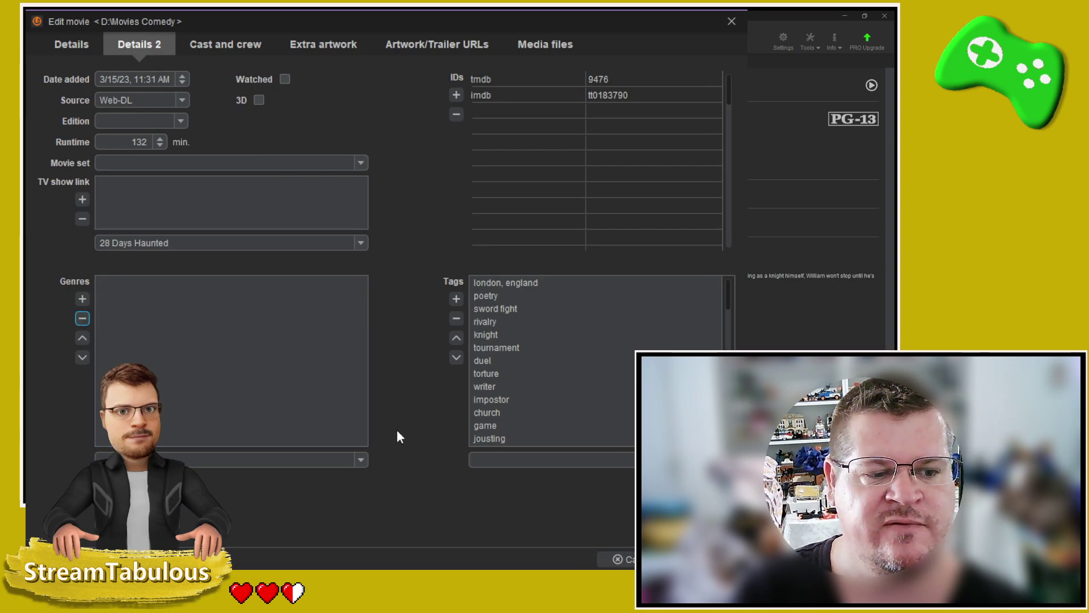
# Add Fantasy as the genre of A Knight's Tale and save the movie's edits
pyautogui.click(359, 460)
pyautogui.scroll(-5, 238, 364)
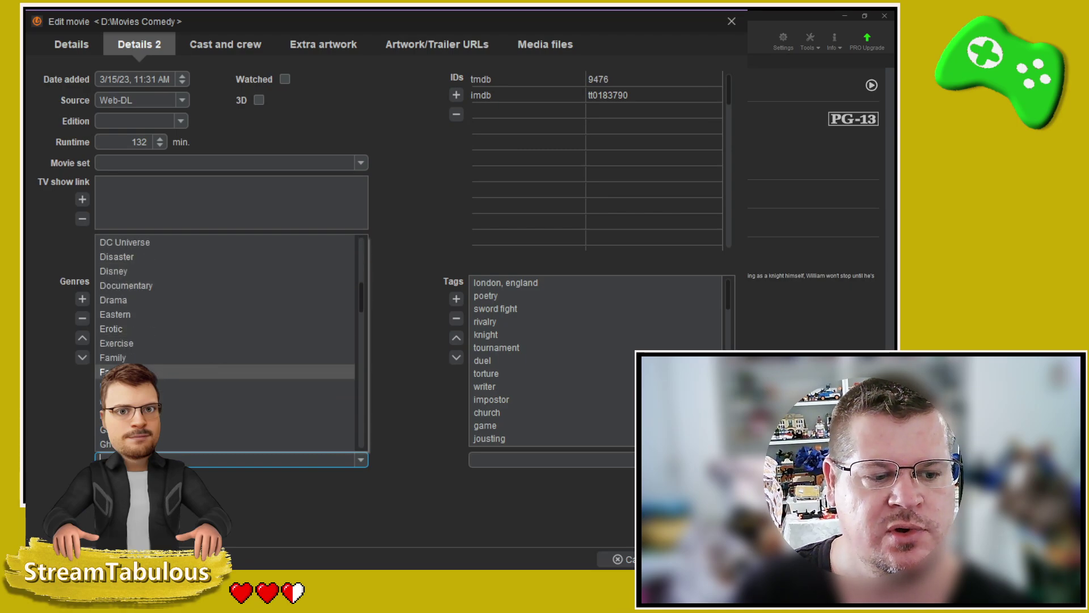
pyautogui.click(182, 372)
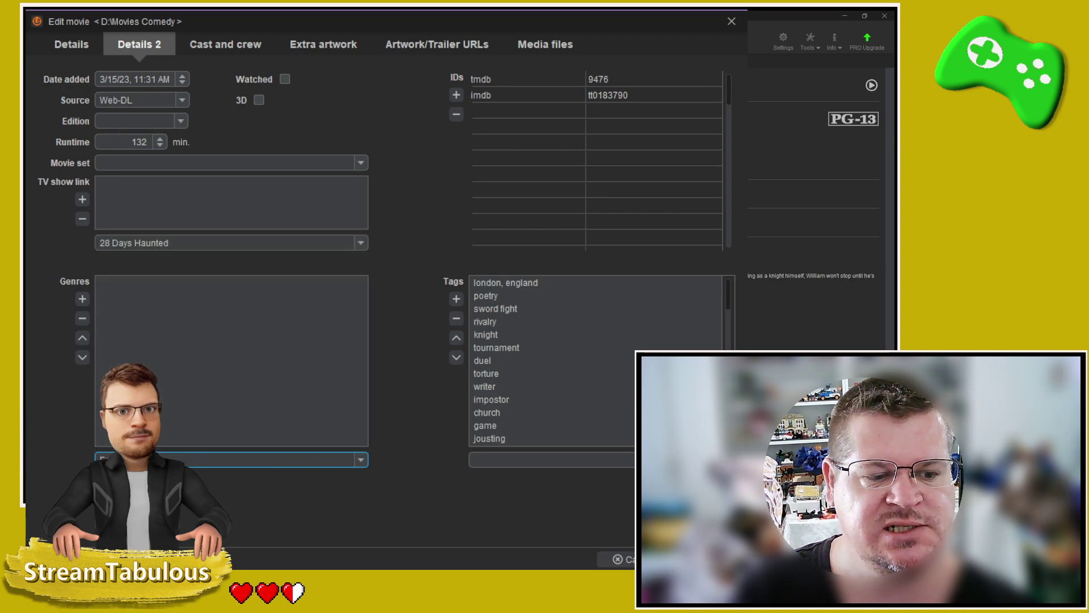
pyautogui.click(82, 297)
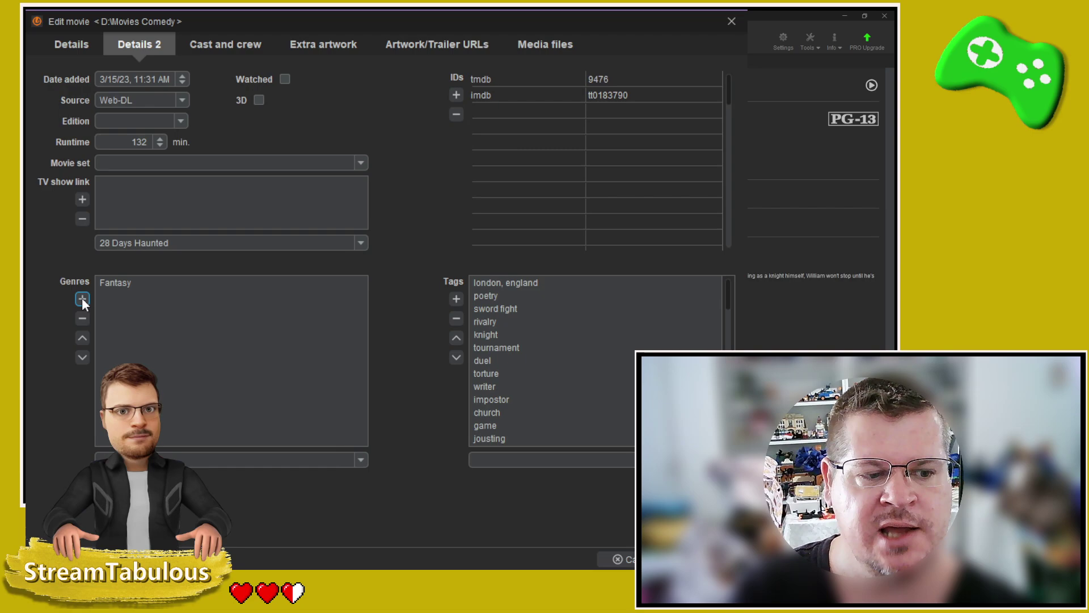
pyautogui.click(669, 559)
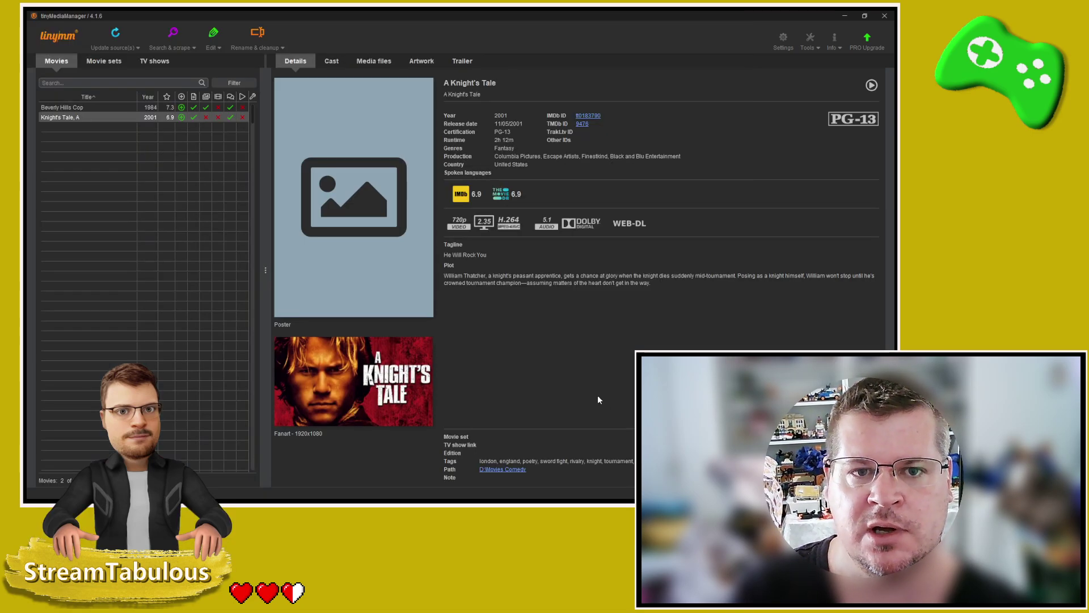